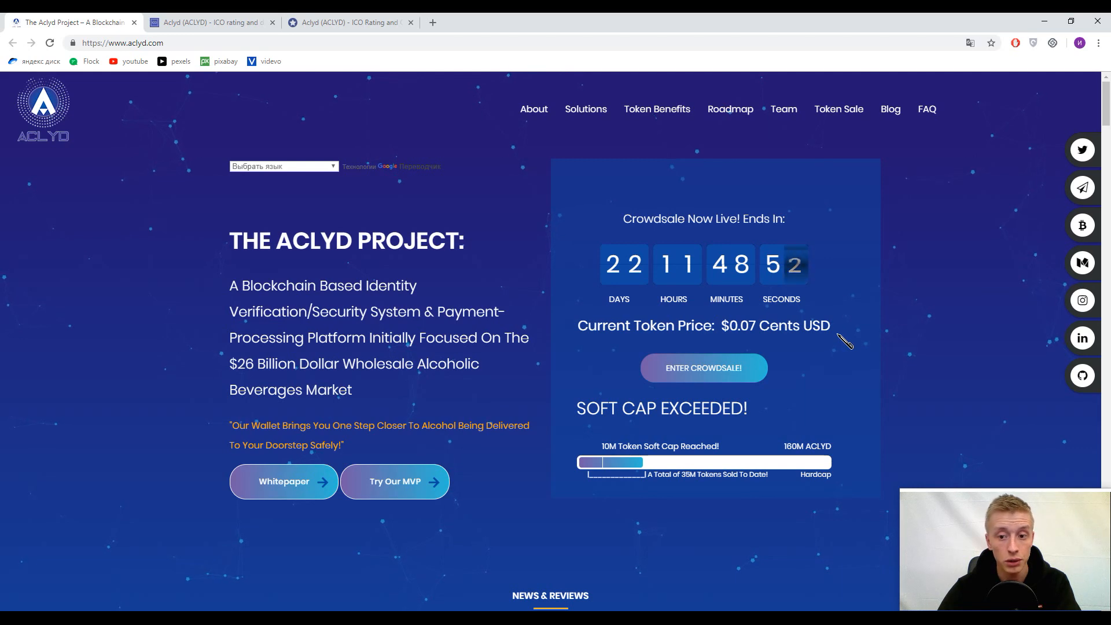
scroll(846, 288, "down", 4)
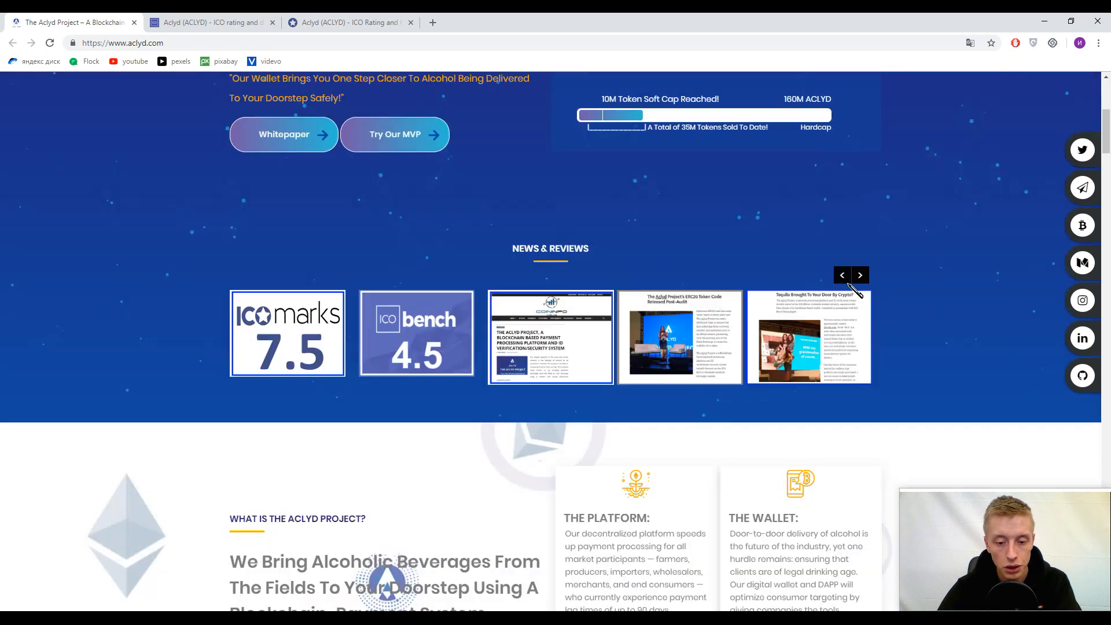
Advance the News & Reviews carousel, then switch to the ICObench Aclyd page.
left_click(860, 275)
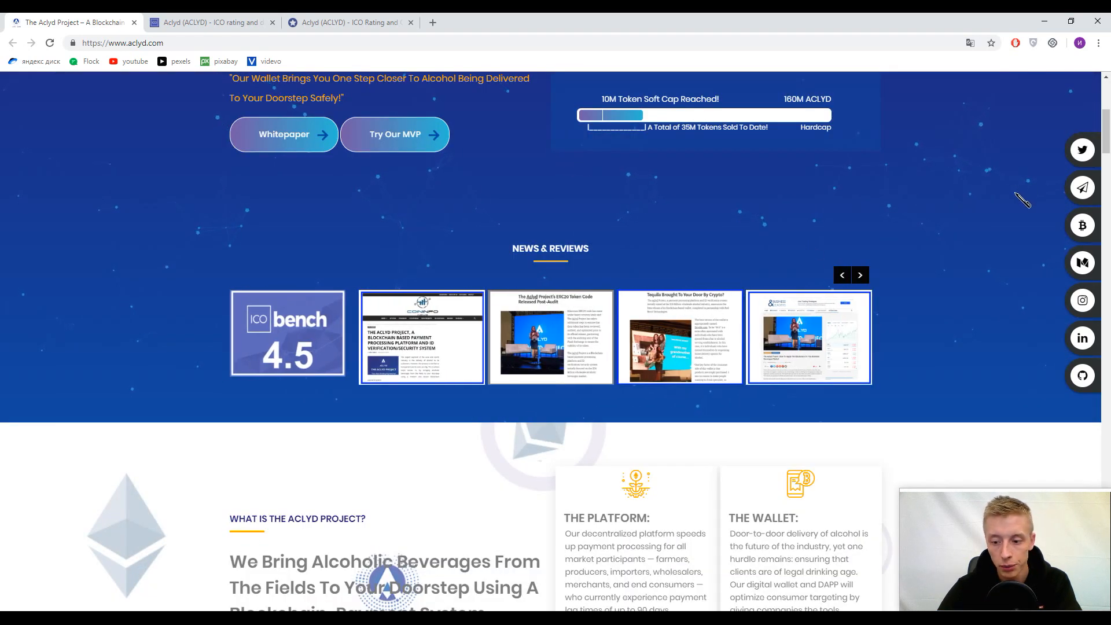
scroll(1002, 199, "down", 1)
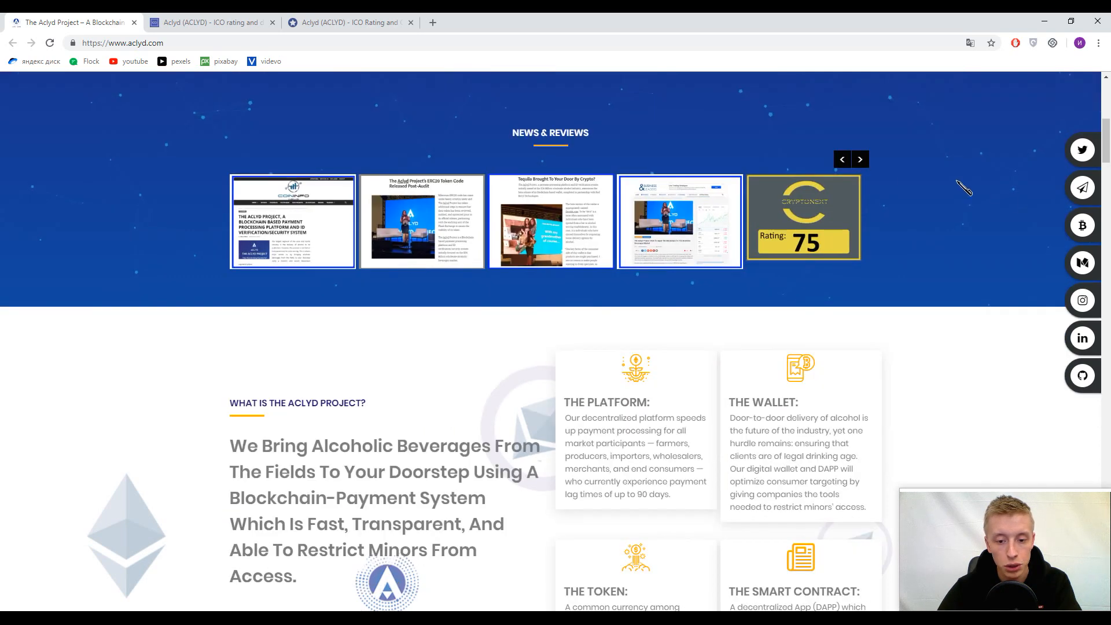
left_click(211, 22)
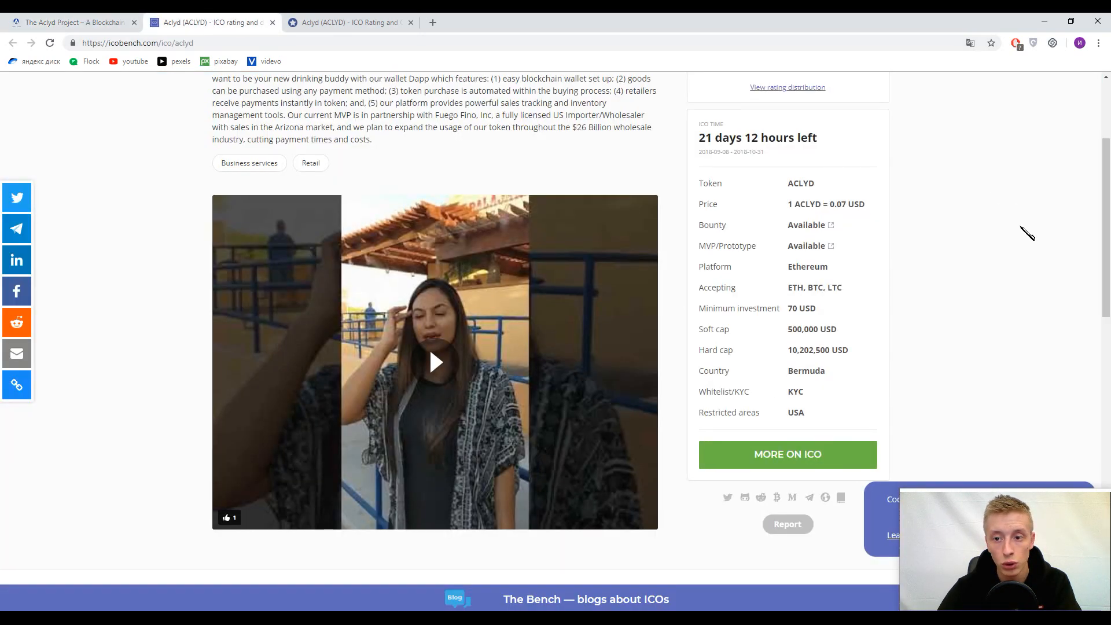
scroll(1011, 198, "up", 3)
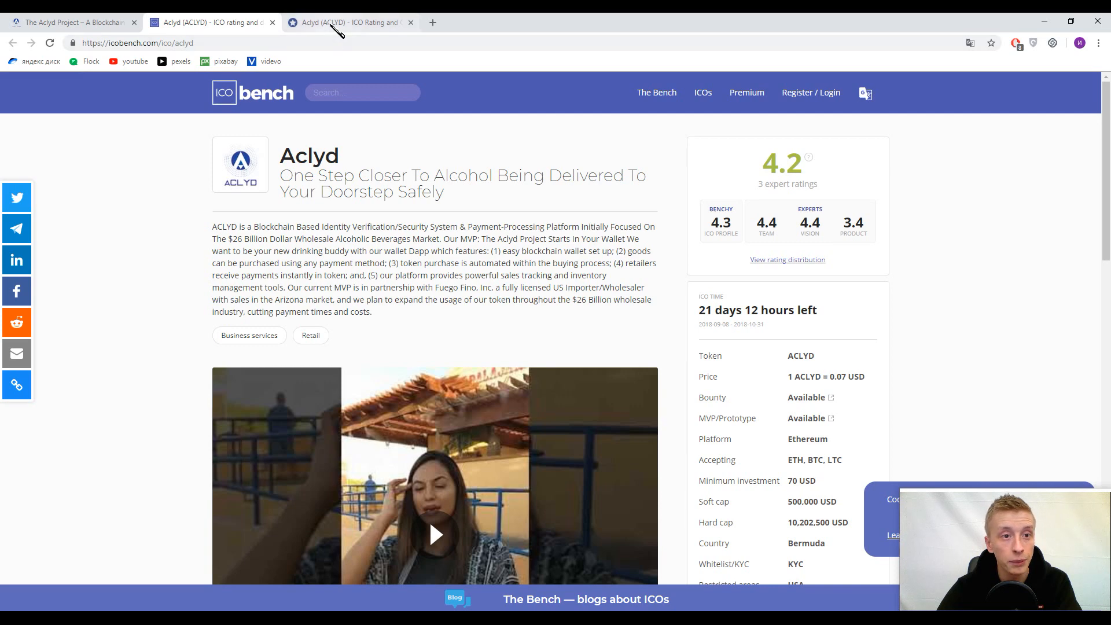
After noting ICObench's 4.2 rating, switch to the ICOmarks Aclyd page.
left_click(343, 22)
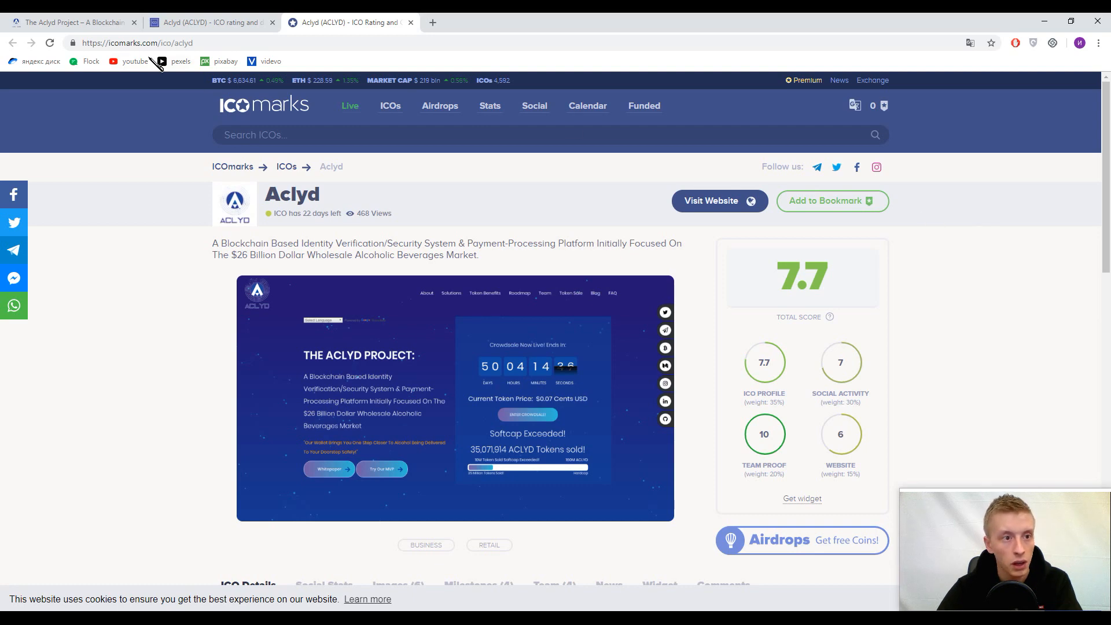
After noting ICOmarks' 7.7 total score, return to the aclyd.com project page.
left_click(87, 23)
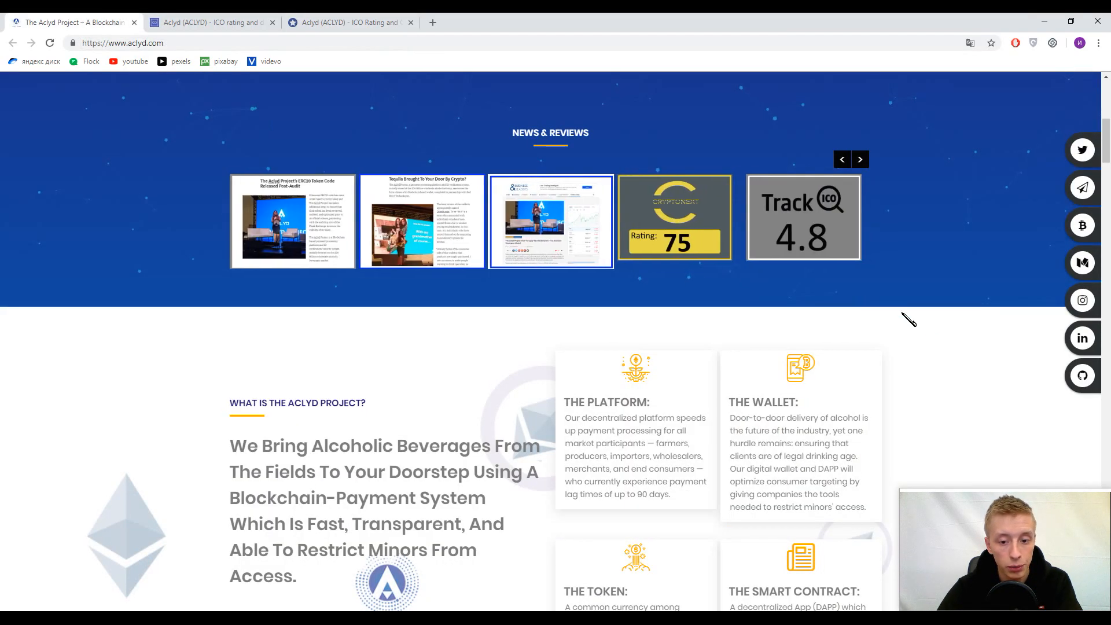
scroll(981, 328, "down", 1)
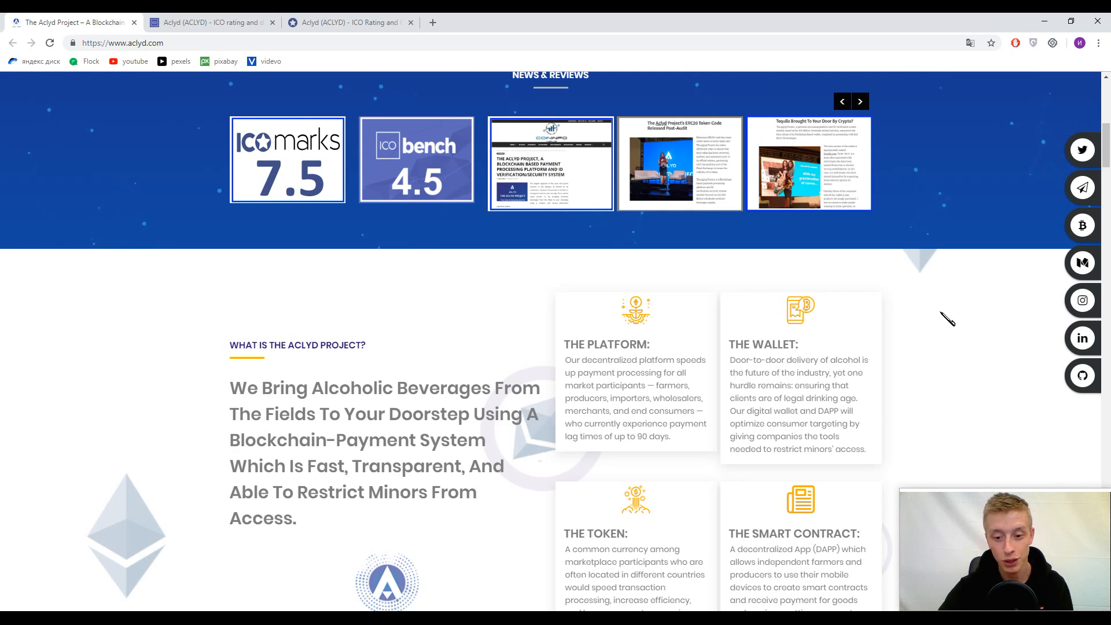
scroll(945, 318, "down", 4)
scroll(945, 249, "down", 4)
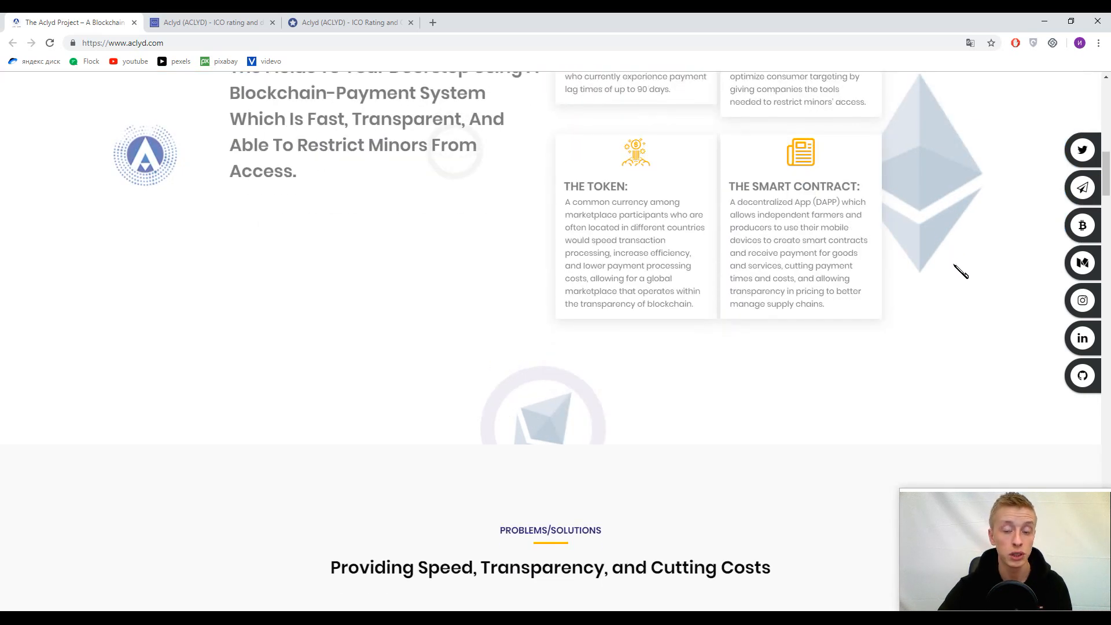
scroll(958, 261, "down", 3)
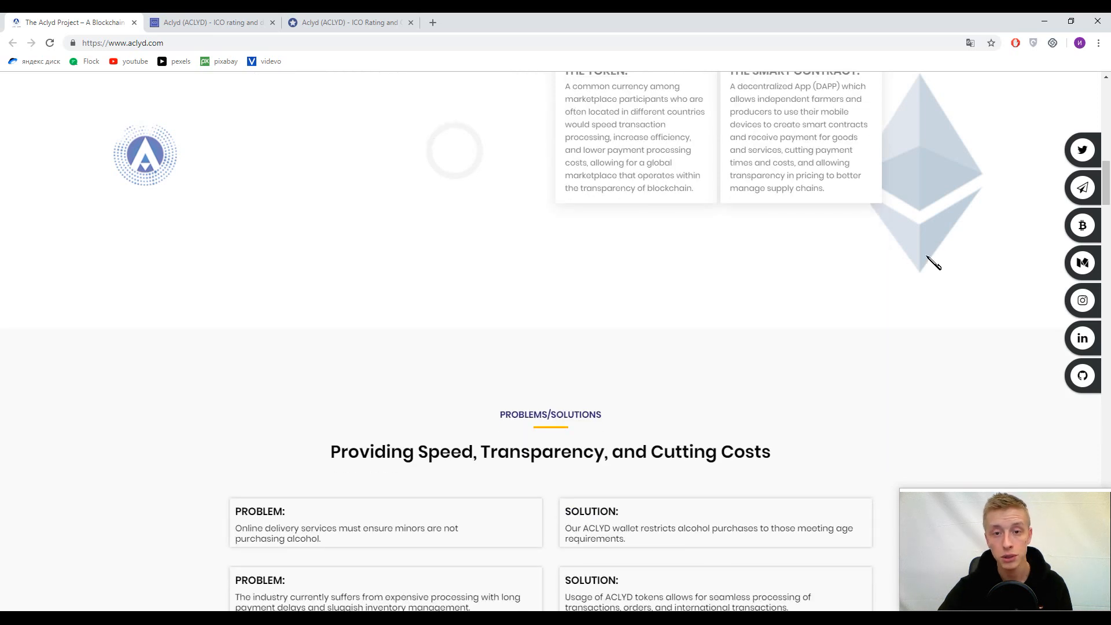
scroll(941, 269, "down", 2)
scroll(941, 270, "down", 3)
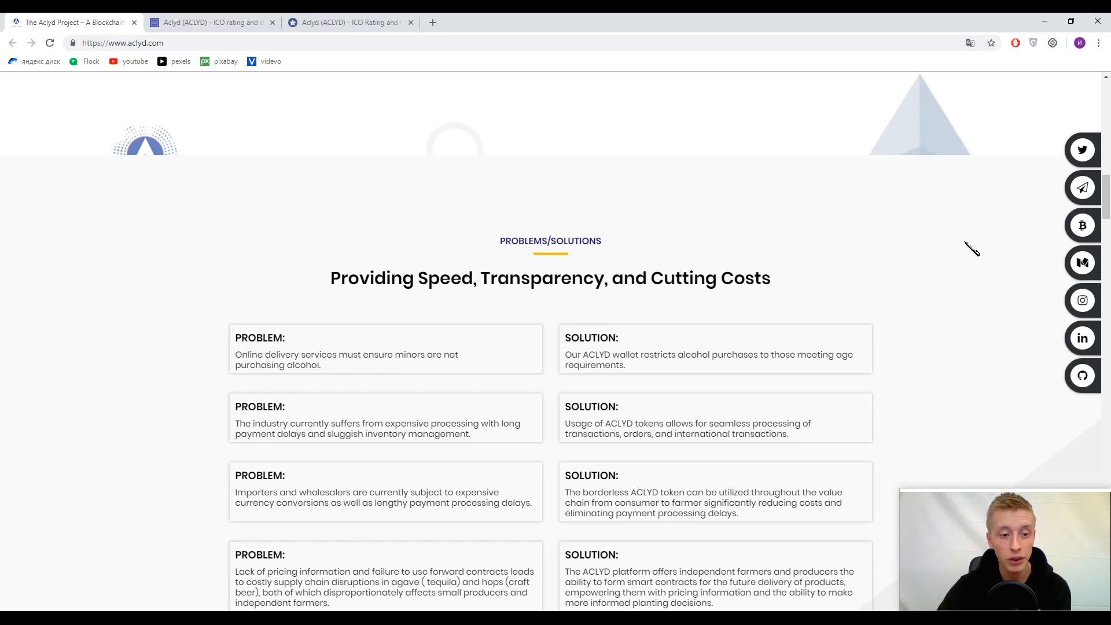
scroll(971, 249, "down", 3)
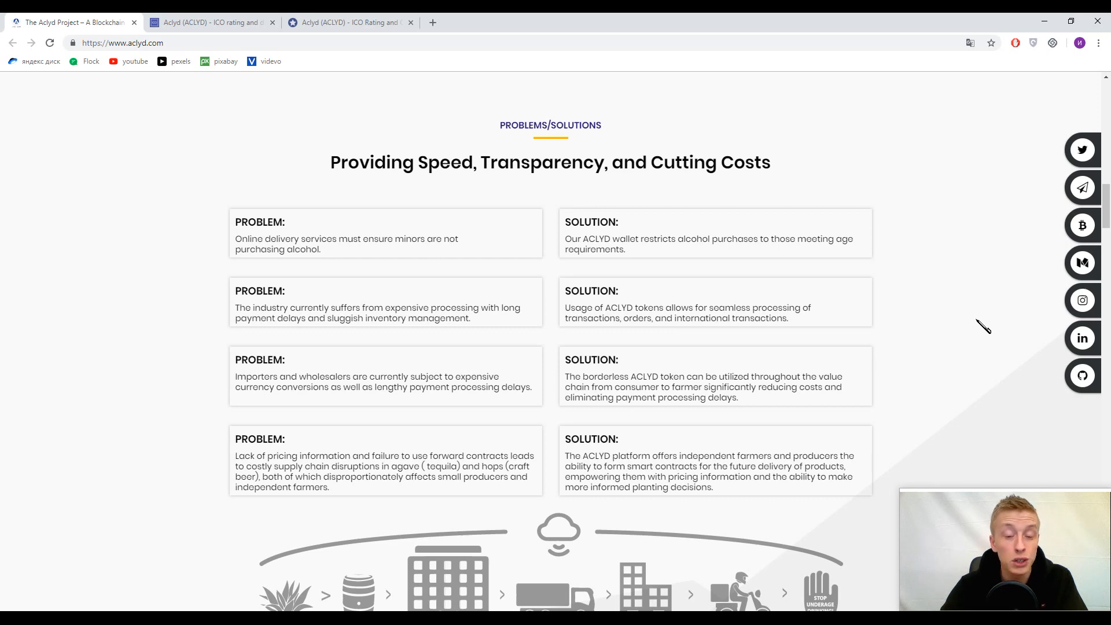
scroll(982, 326, "down", 3)
scroll(972, 304, "down", 3)
scroll(965, 286, "down", 1)
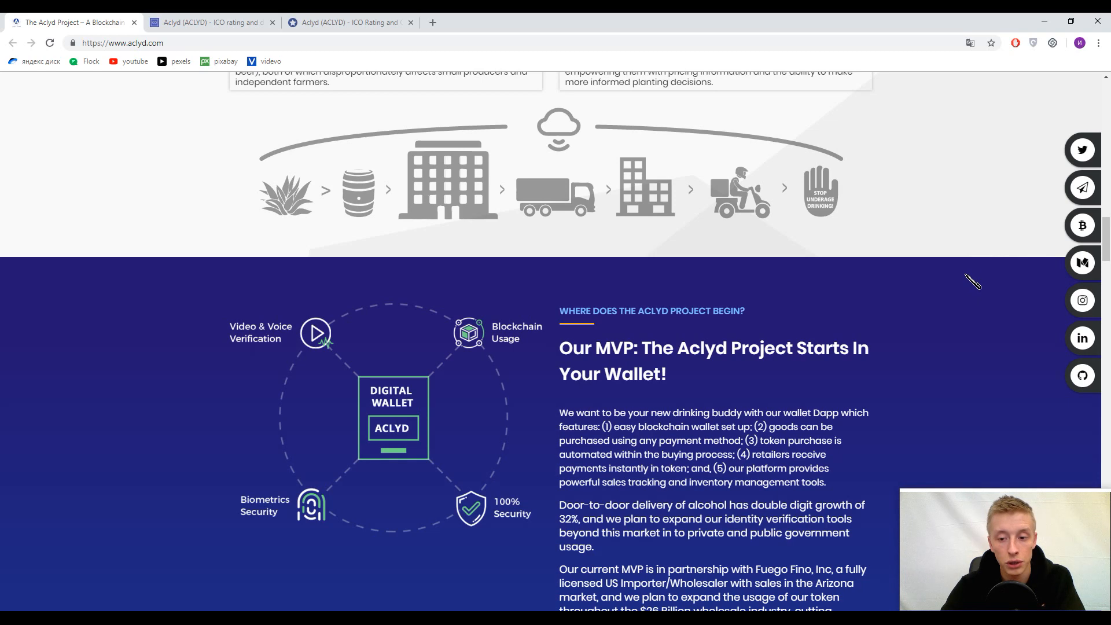
scroll(972, 277, "down", 2)
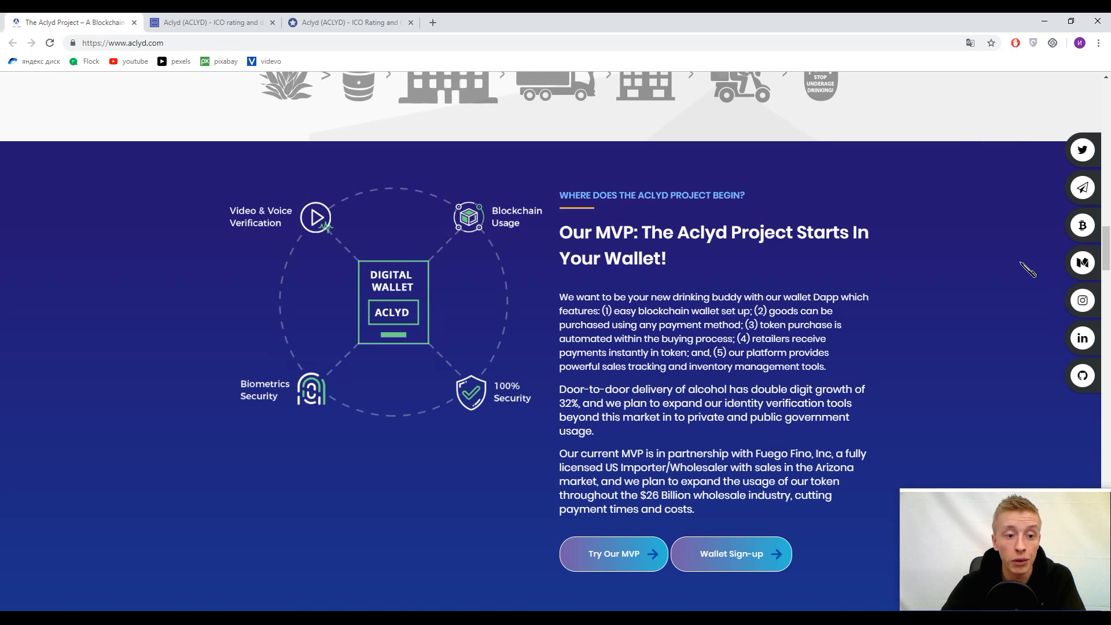
scroll(998, 265, "down", 3)
scroll(906, 246, "down", 2)
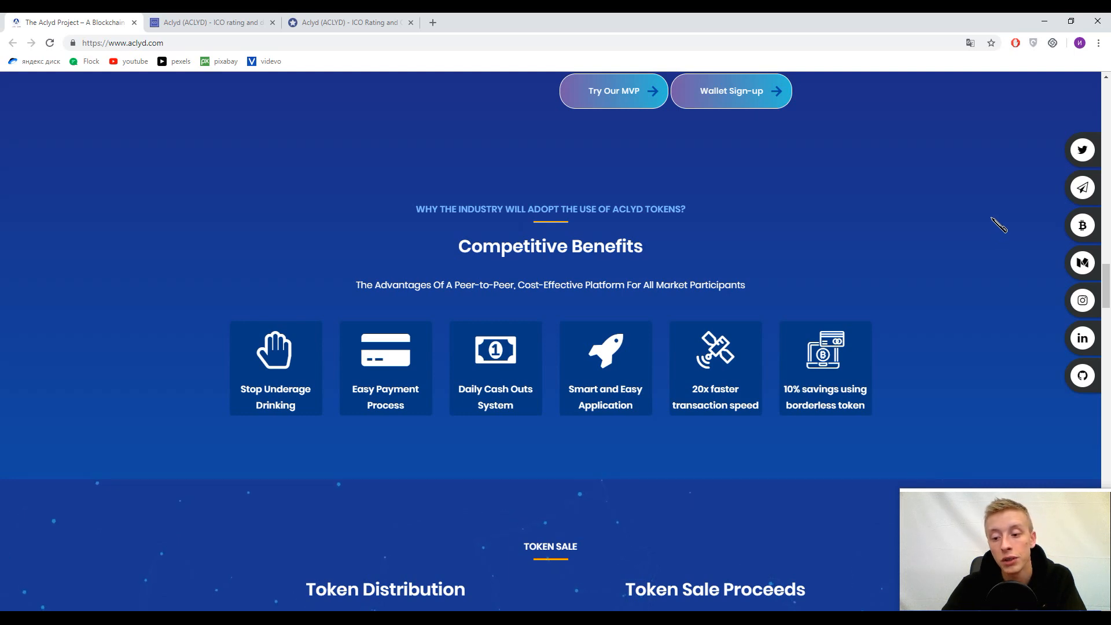
scroll(998, 224, "down", 2)
scroll(998, 225, "down", 2)
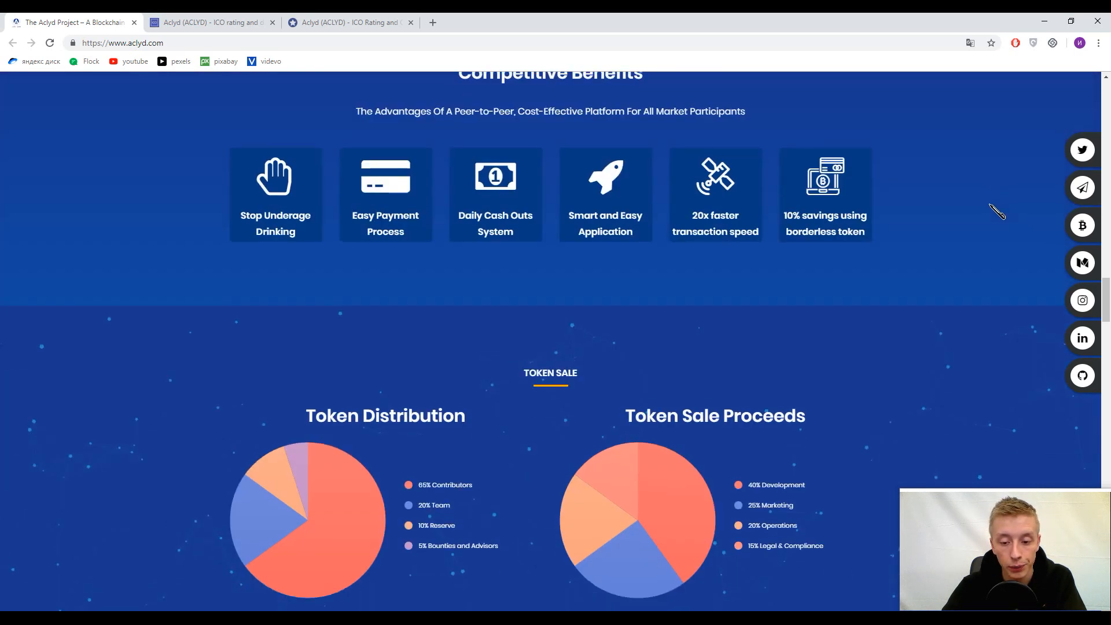
scroll(996, 217, "down", 2)
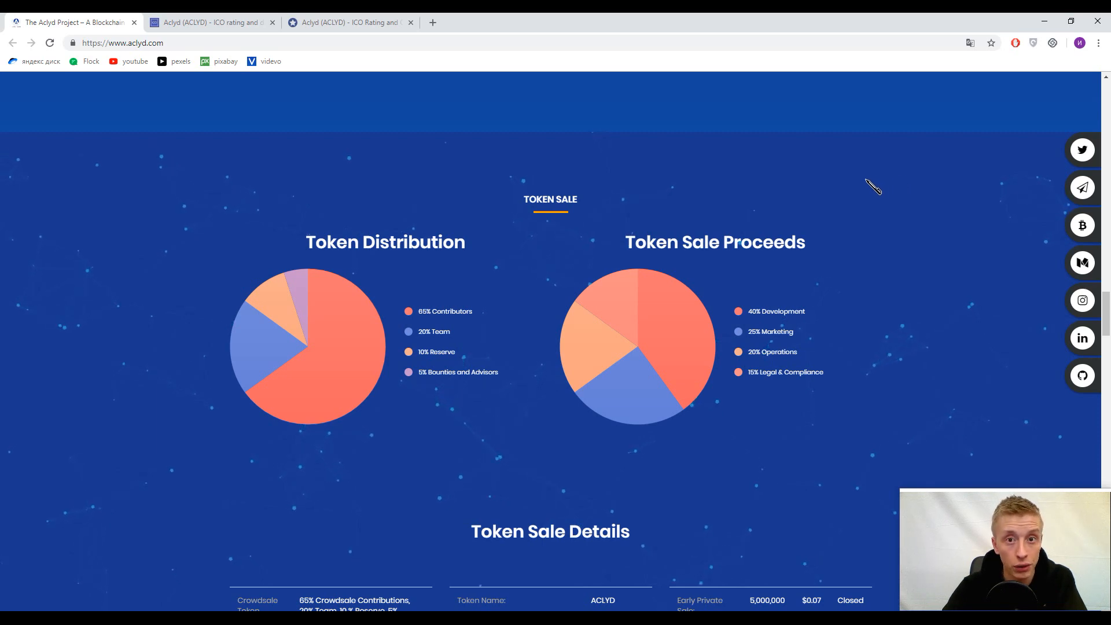
scroll(889, 177, "down", 3)
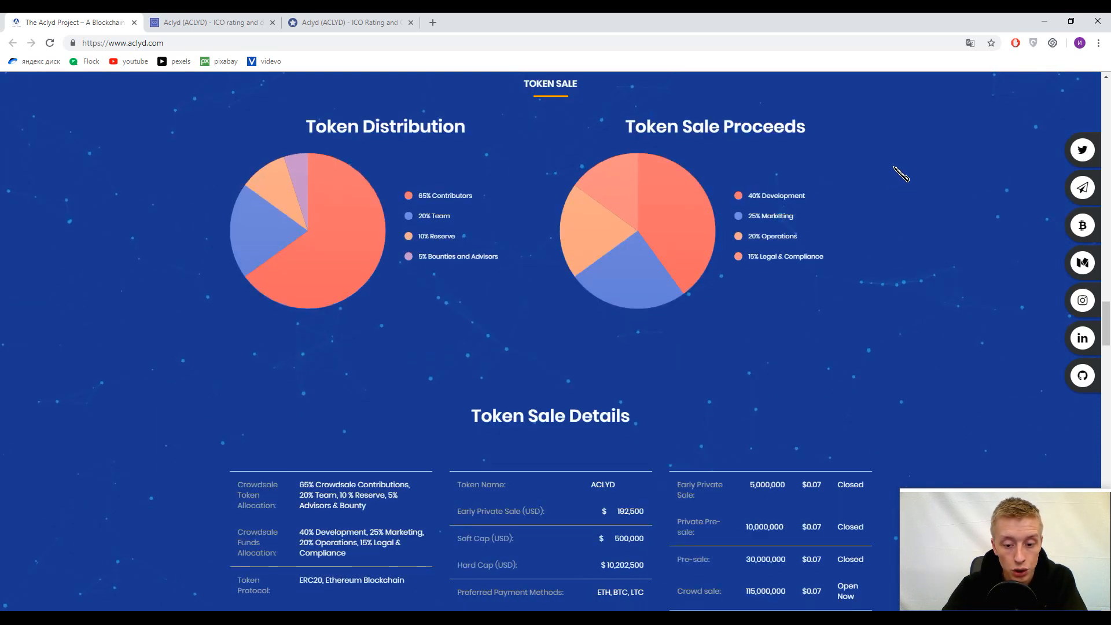
scroll(900, 173, "down", 4)
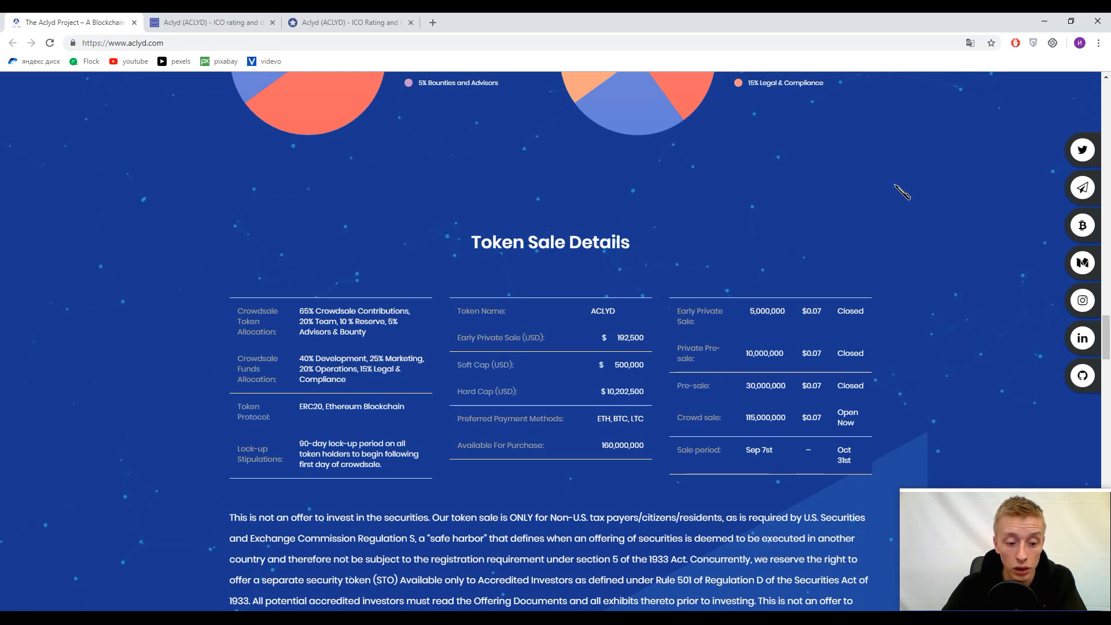
scroll(901, 192, "down", 3)
scroll(902, 193, "down", 4)
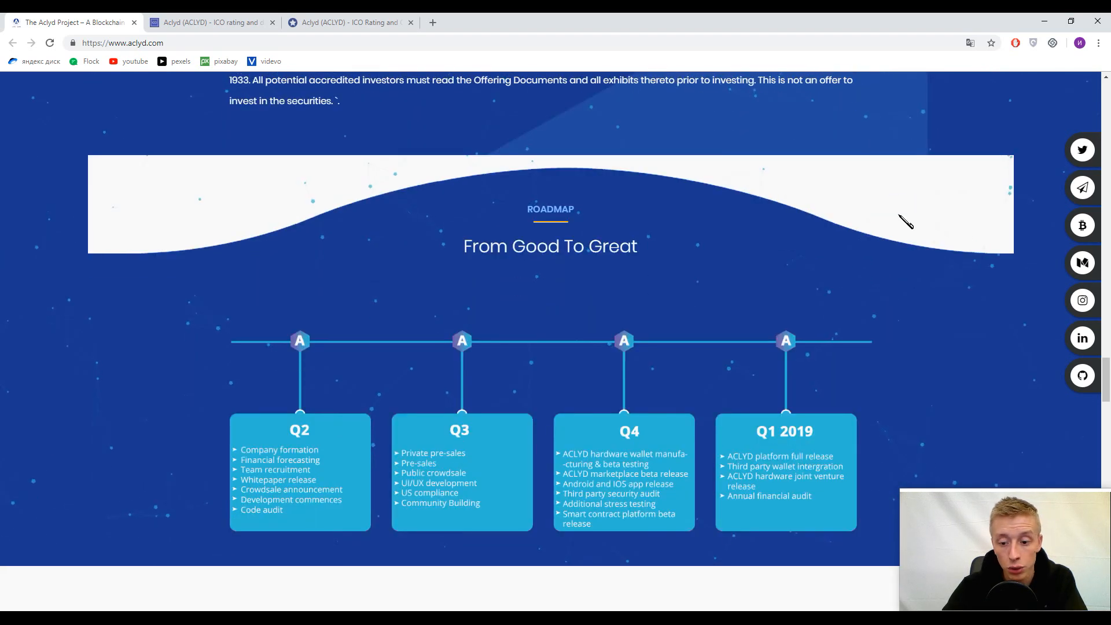
scroll(902, 217, "down", 6)
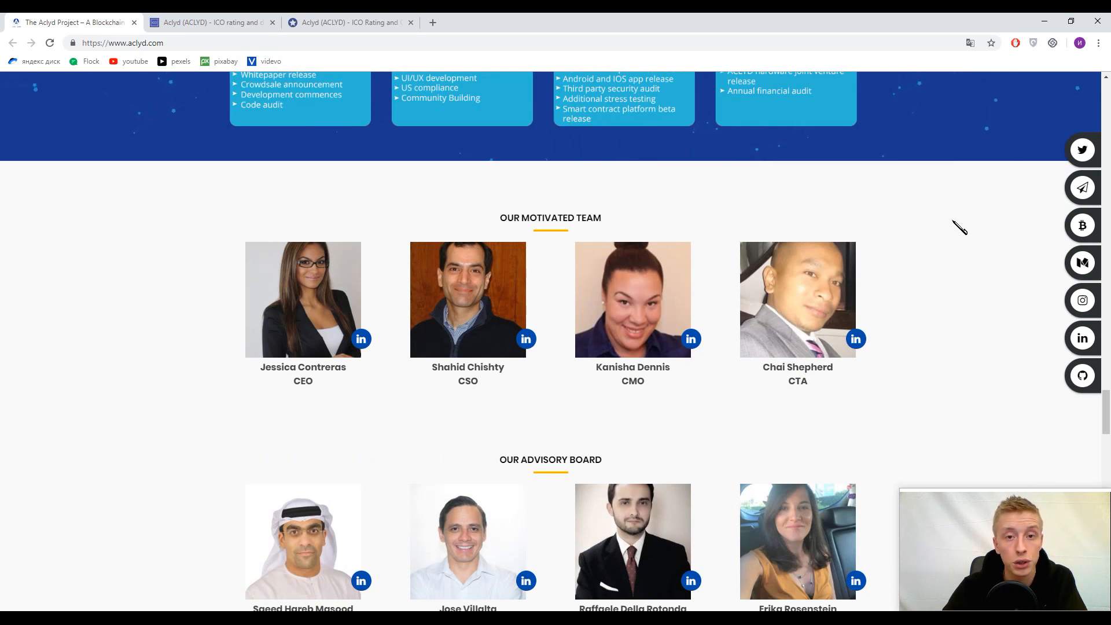
scroll(954, 221, "down", 3)
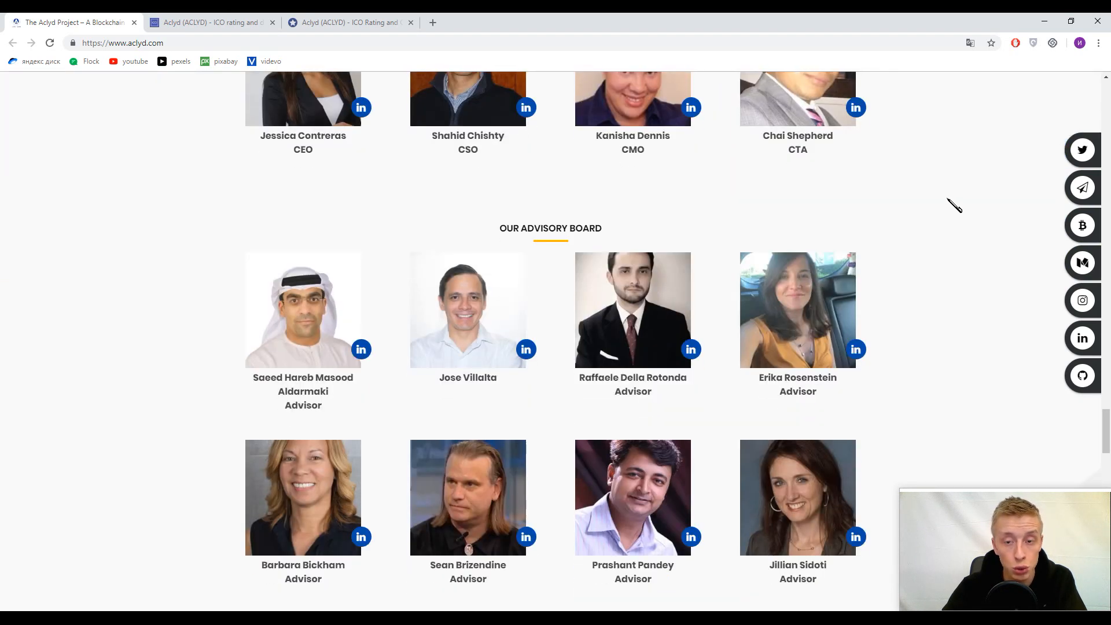
scroll(951, 208, "down", 3)
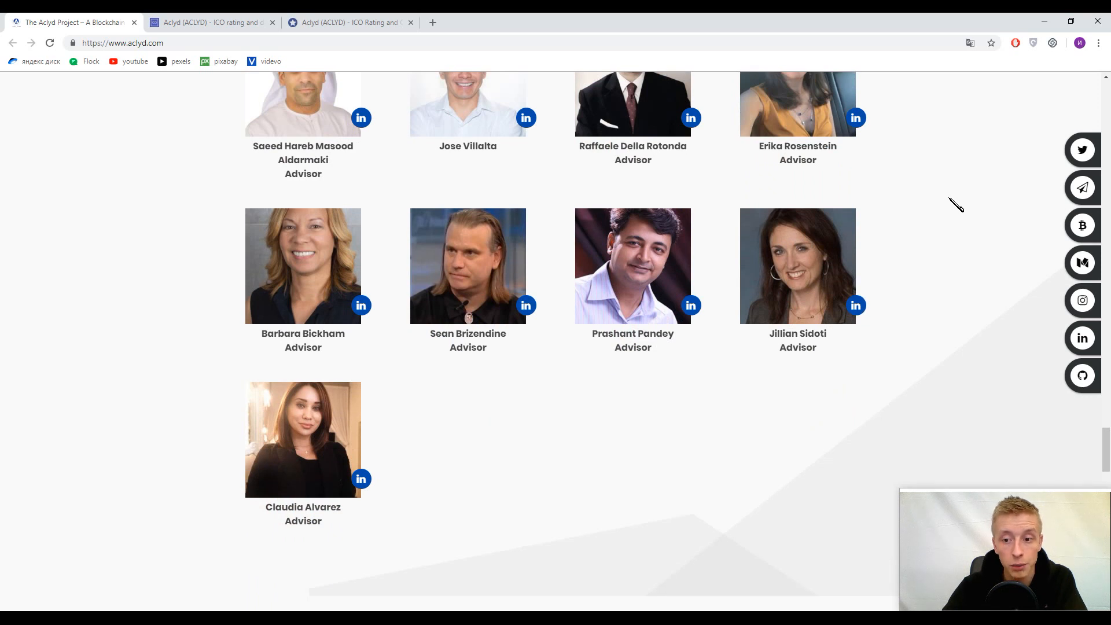
scroll(955, 204, "down", 2)
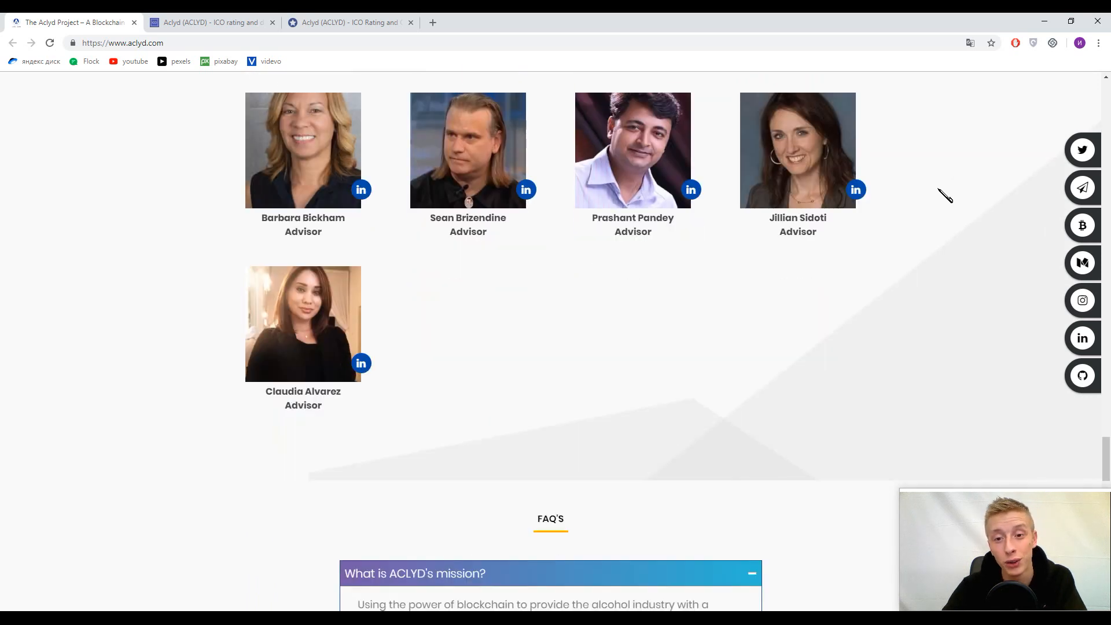
scroll(945, 195, "down", 2)
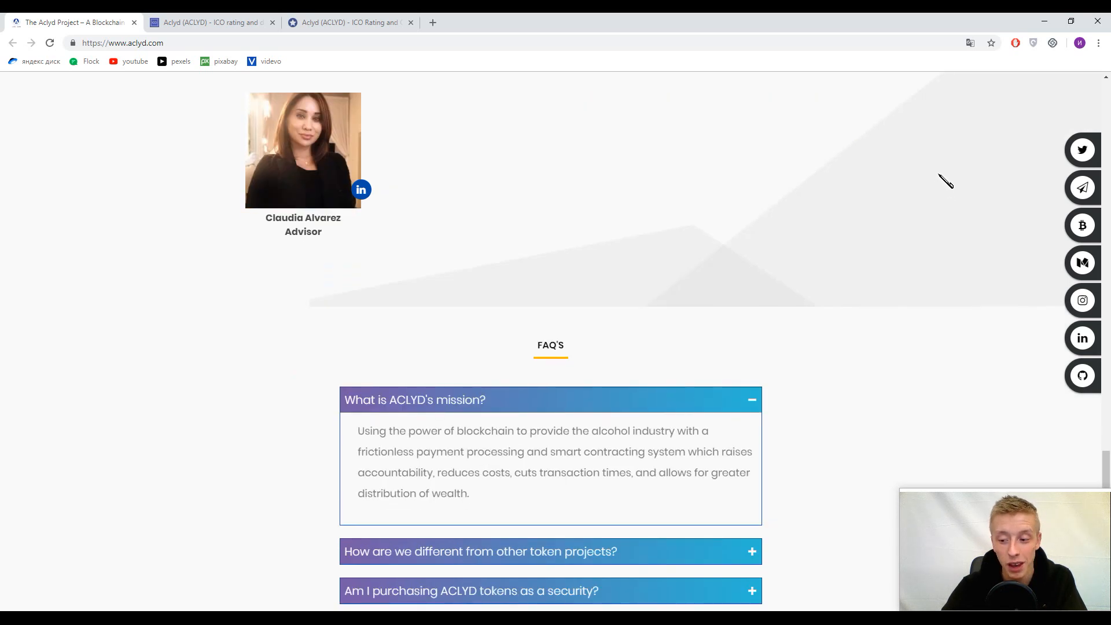
scroll(945, 180, "down", 2)
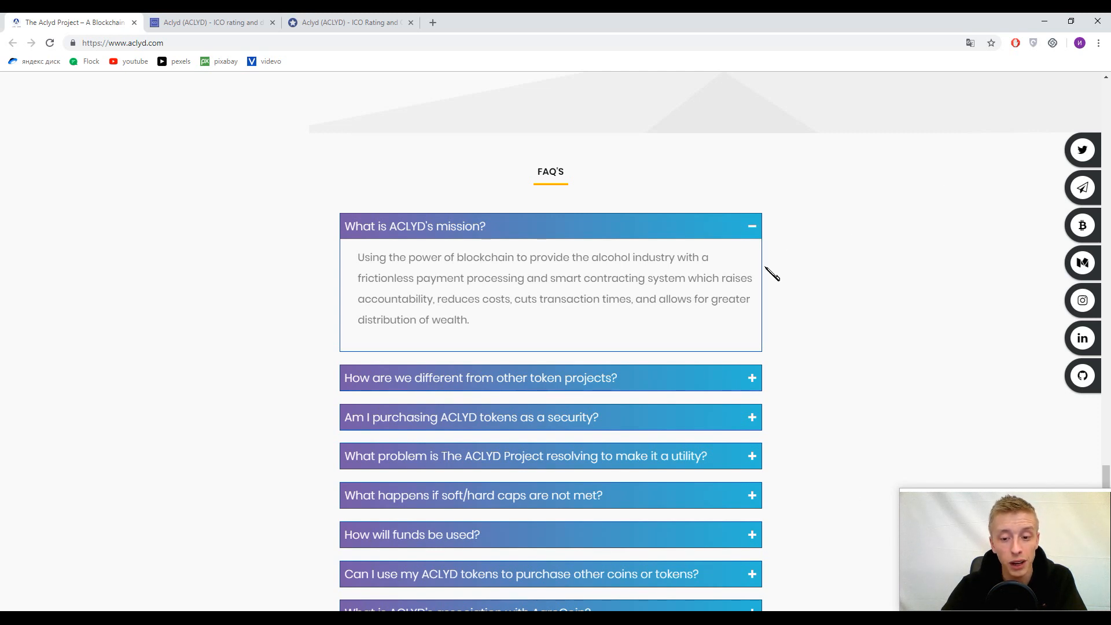
scroll(771, 274, "down", 1)
Expand the FAQ answer to 'How are we different from other token projects?'.
left_click(717, 320)
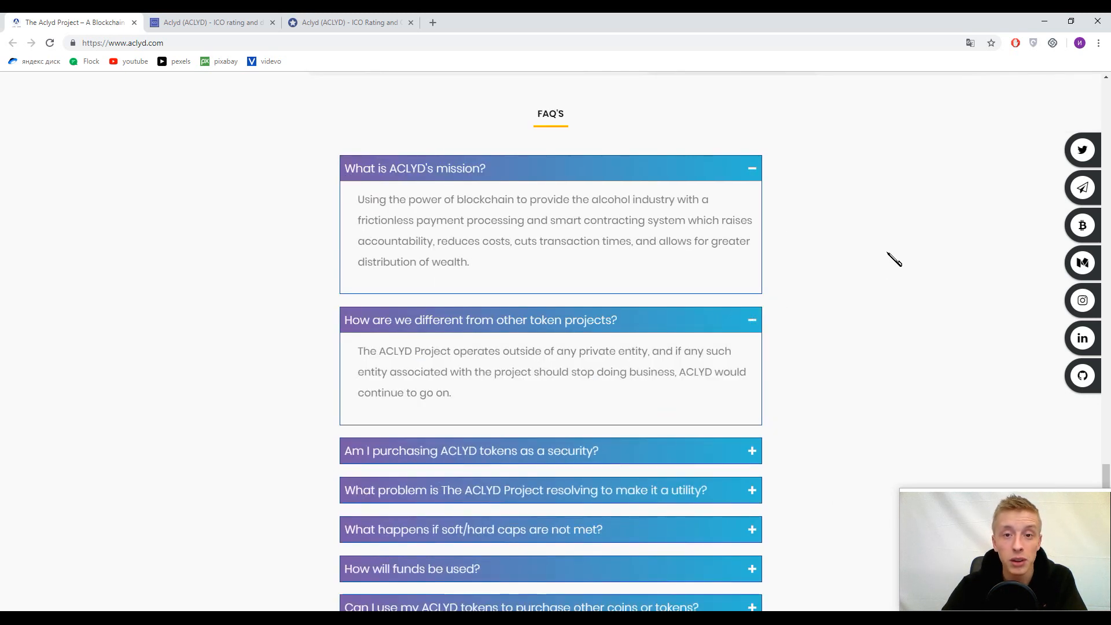